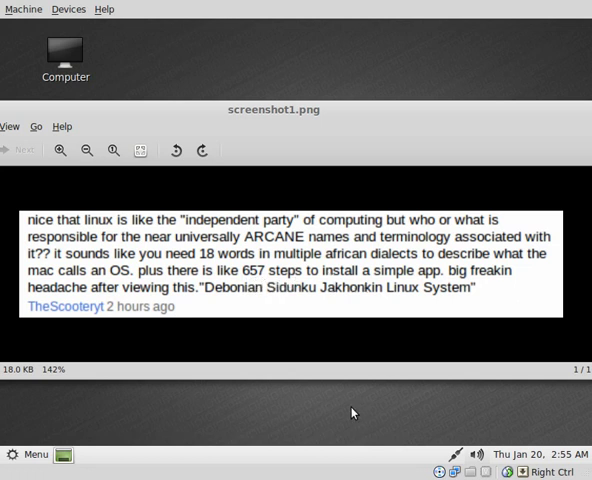
Close the screenshot viewer, then find and install 'ettercap' from the Menu search.
key("ctrl+w")
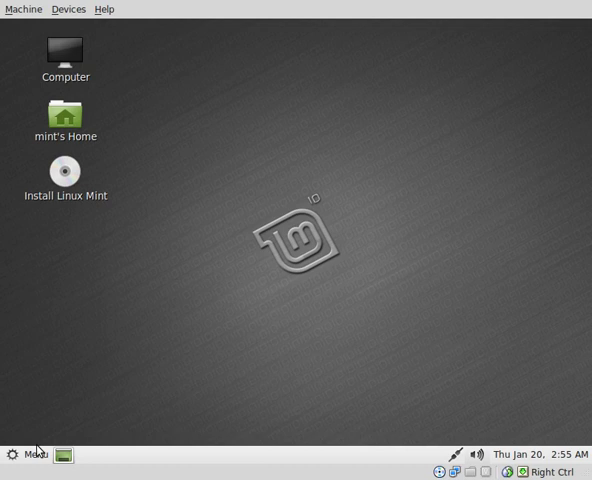
left_click(37, 452)
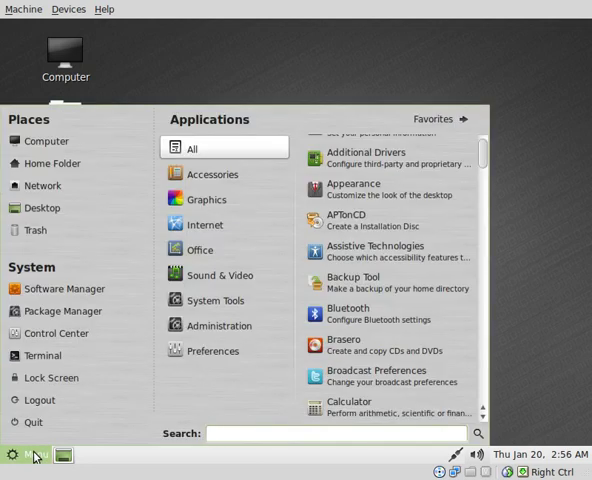
type("ett")
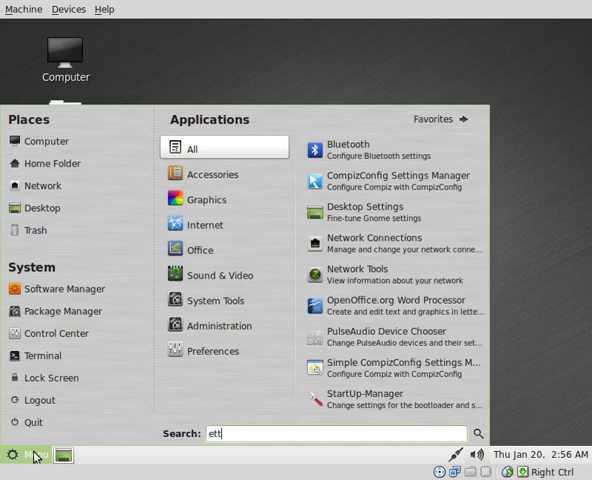
type("ercap")
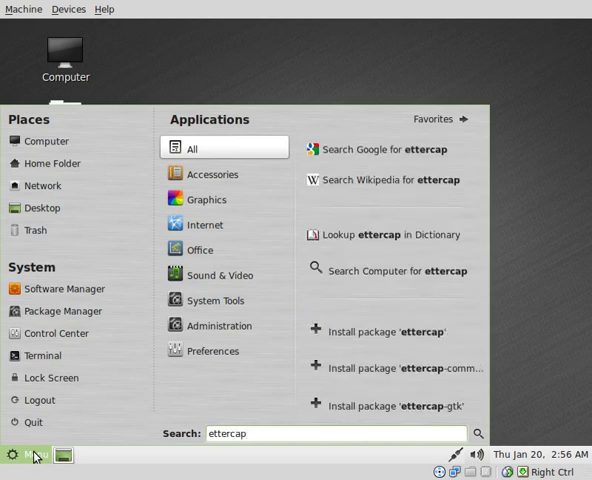
left_click(394, 332)
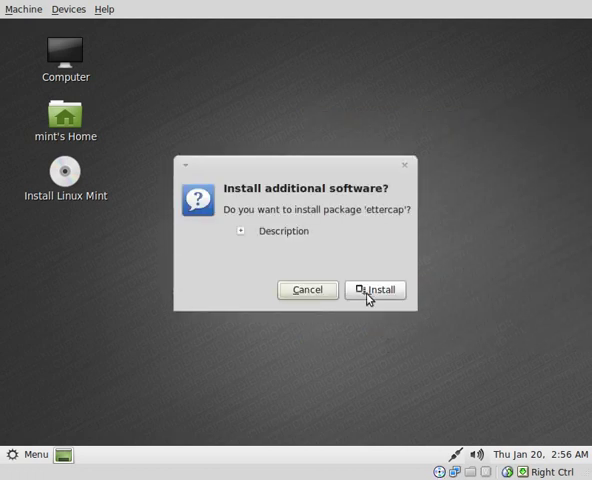
left_click(364, 292)
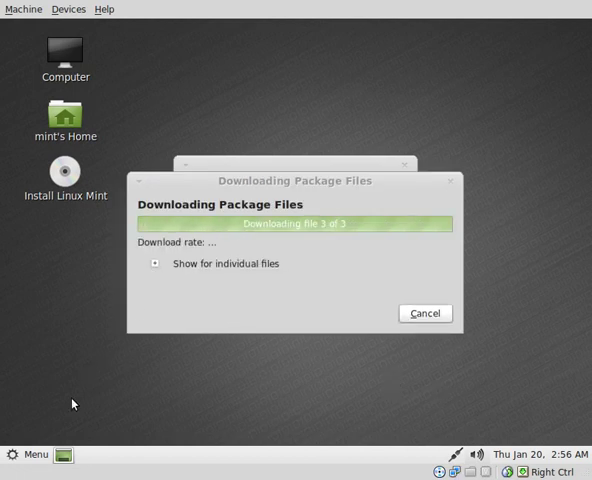
Search the Menu for 'zenmap' and request its package install.
left_click(22, 457)
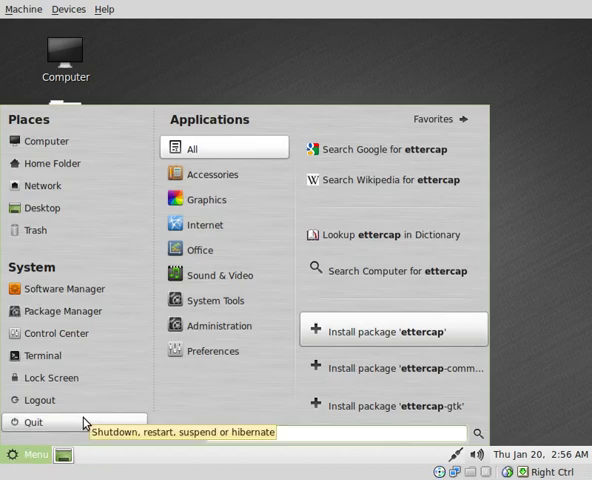
type("zen")
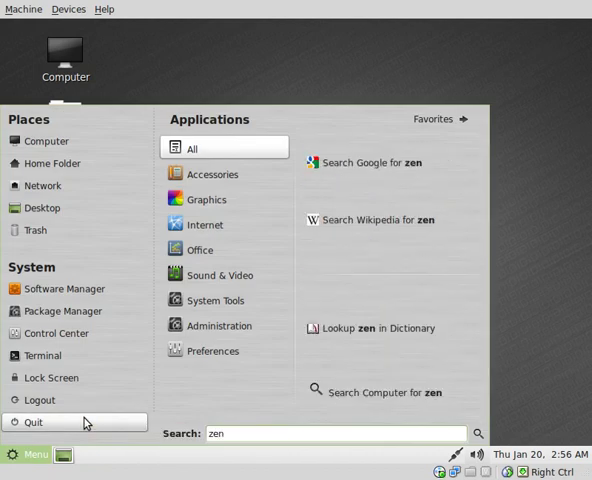
type("map")
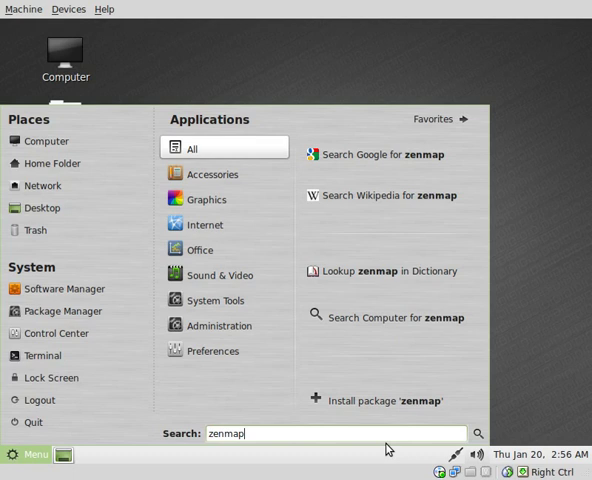
left_click(392, 419)
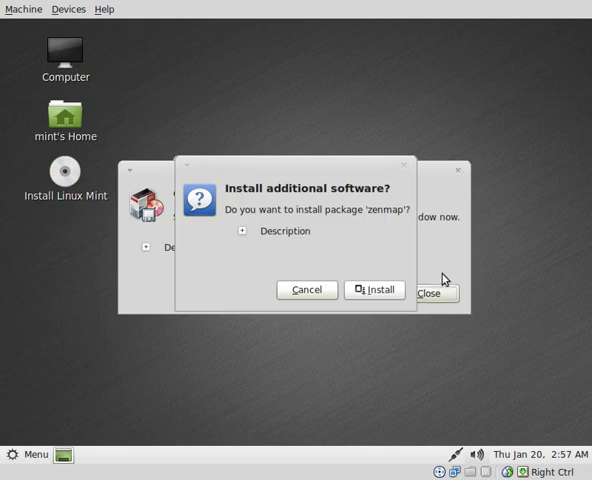
Dismiss the ettercap result, confirm the zenmap install, and close 'Changes applied'.
left_click(441, 298)
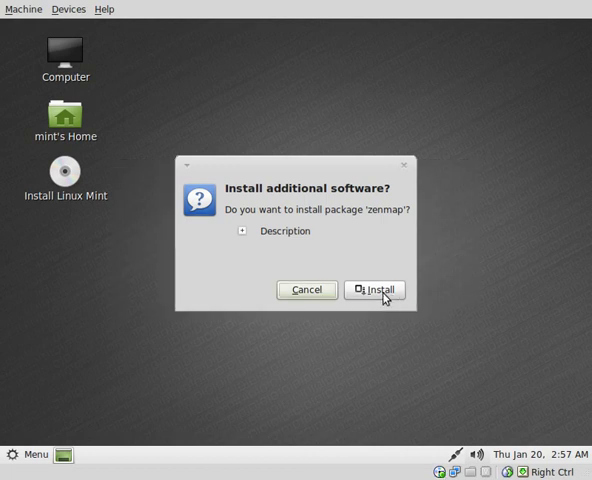
left_click(384, 297)
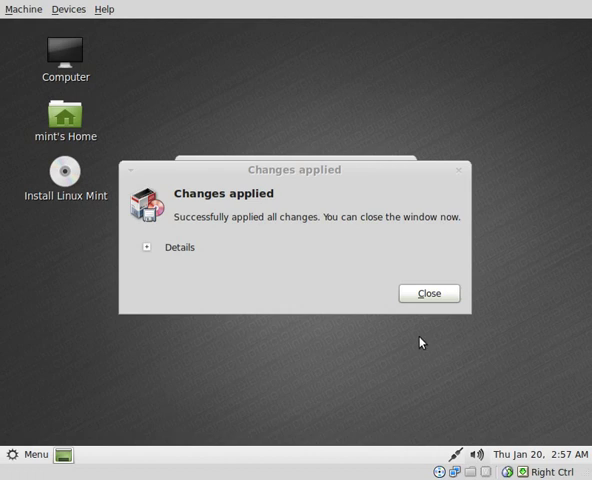
left_click(432, 296)
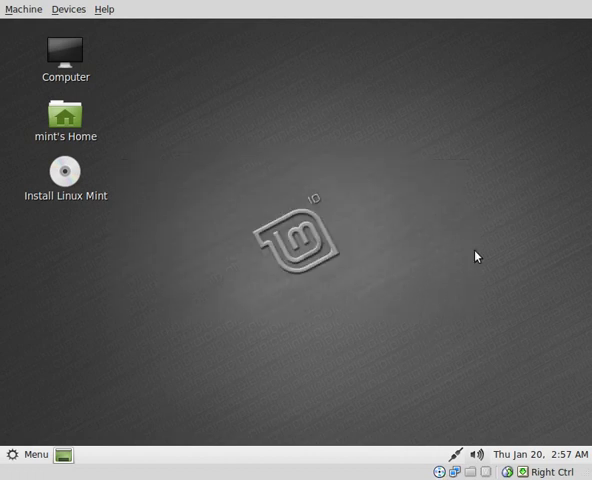